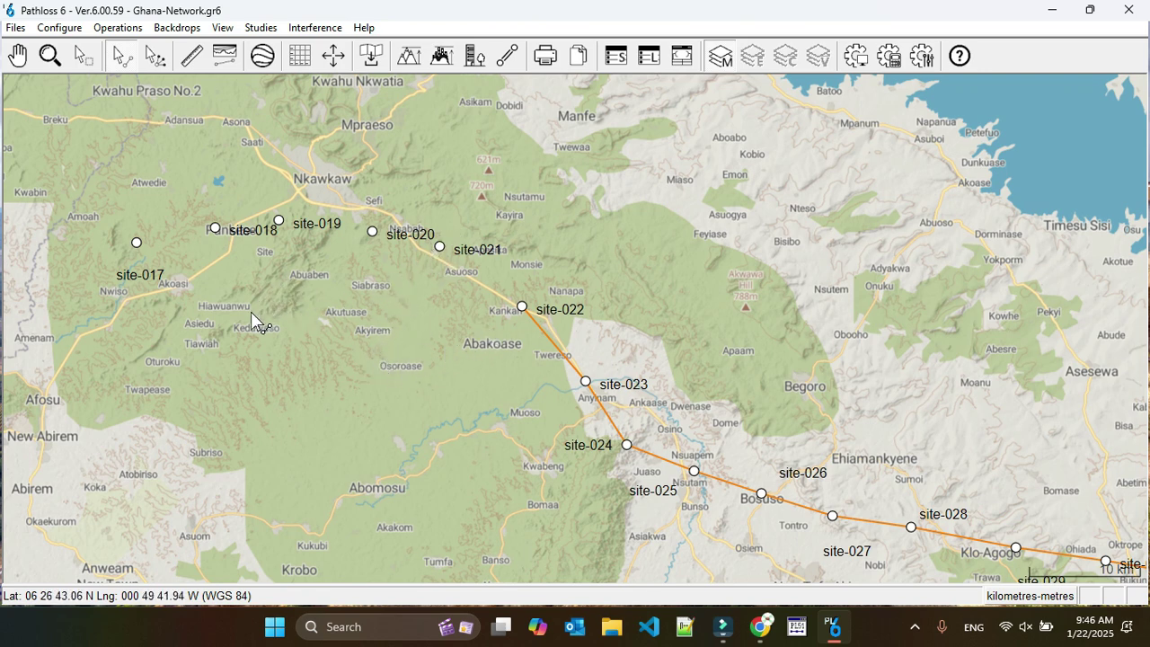
Step: Turn off the use of relative link paths for the Ghana-Network file and accept the notice
left_click(15, 28)
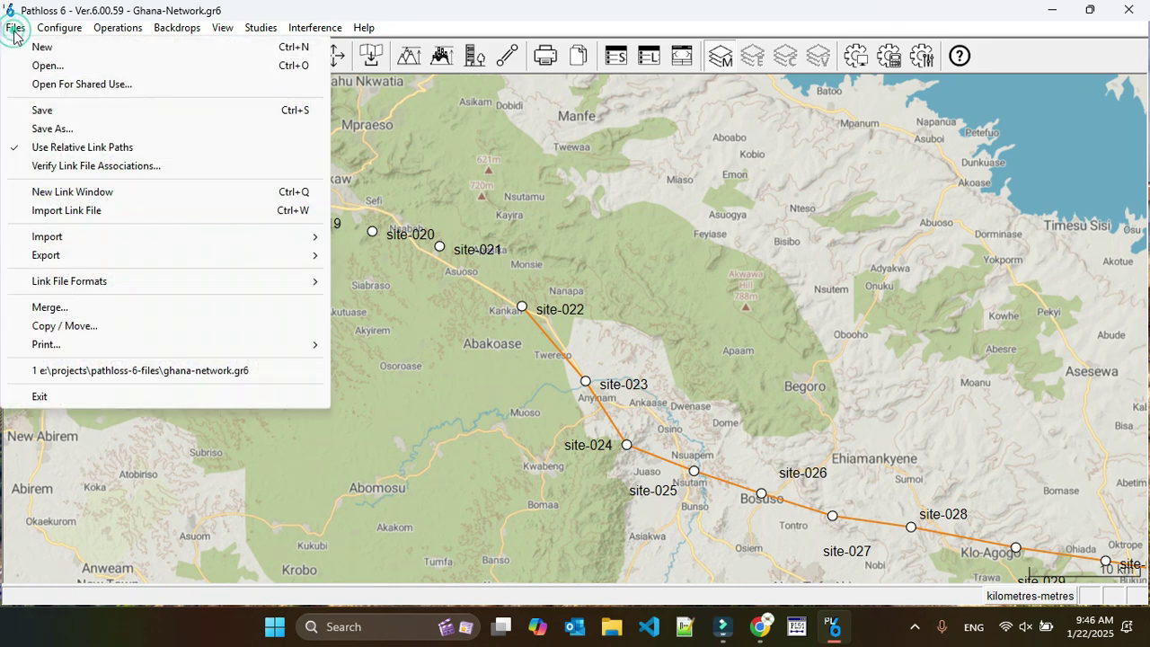
left_click(63, 151)
left_click(689, 341)
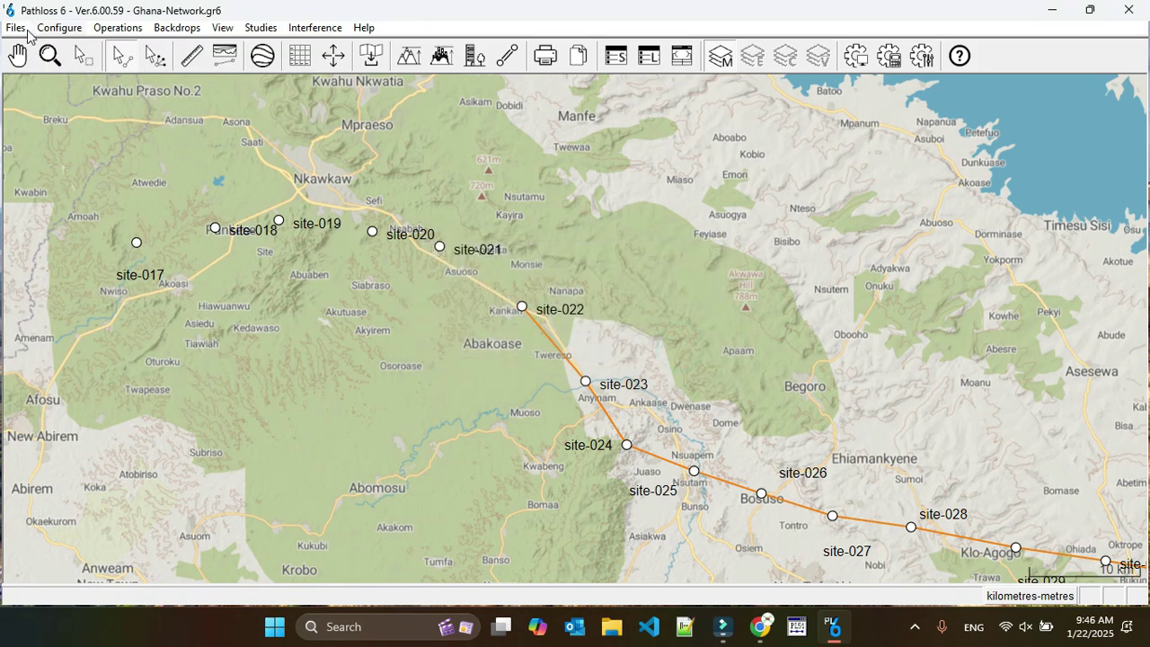
Step: Check whether a newer Pathloss 6 version is available, and close the update status
left_click(15, 27)
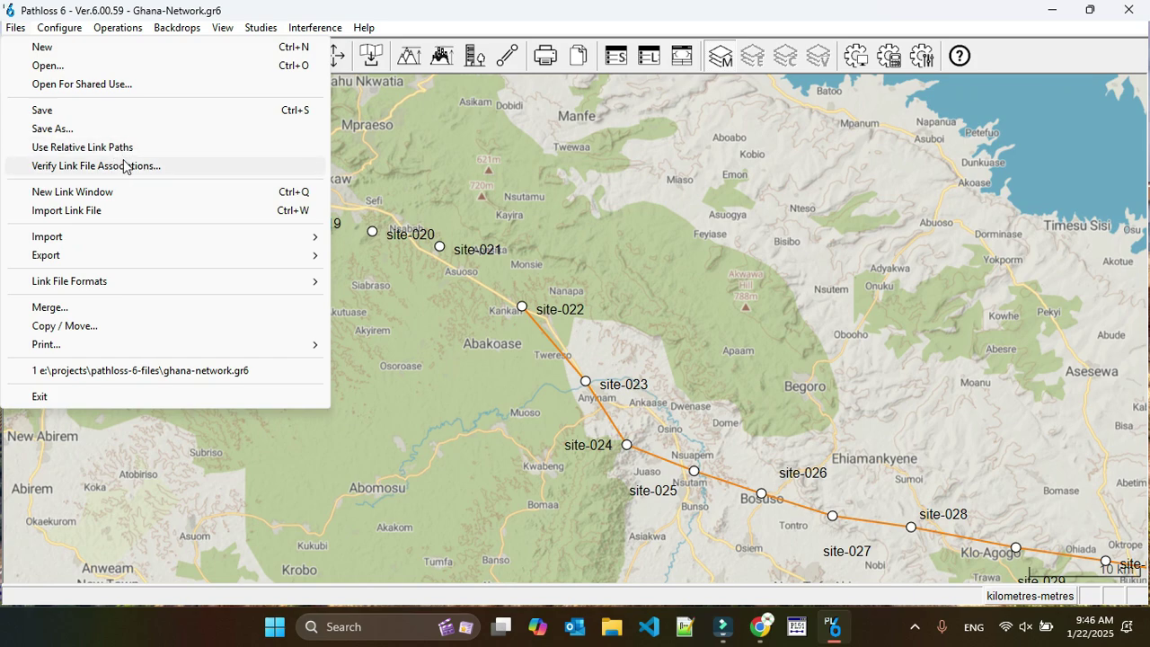
left_click(361, 29)
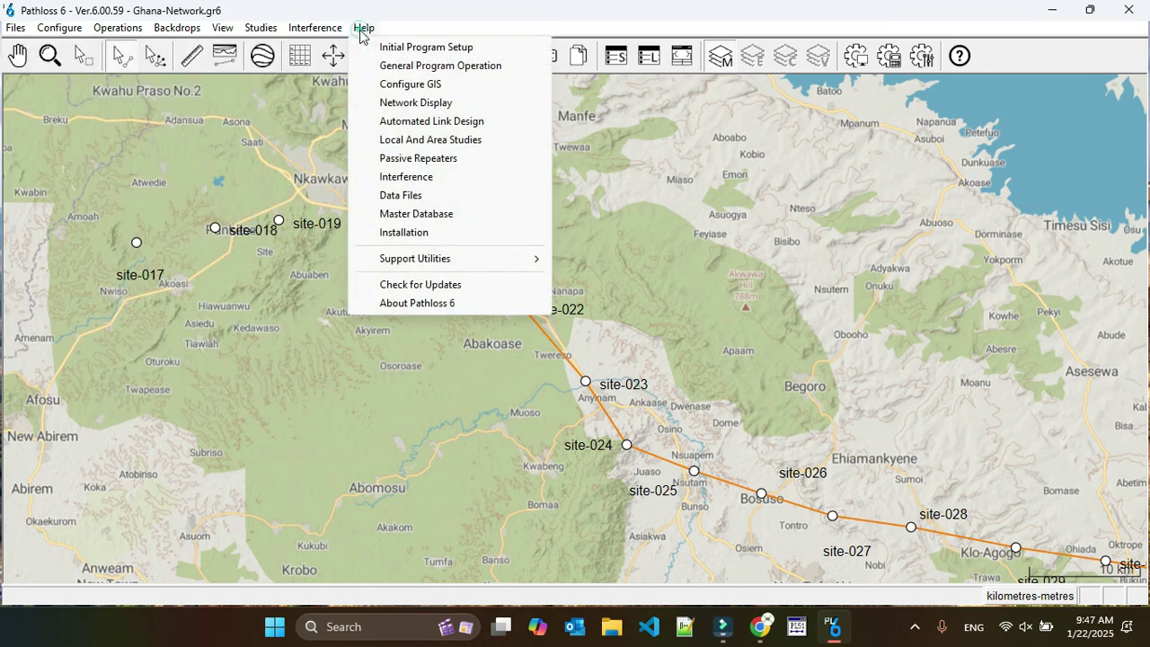
left_click(400, 283)
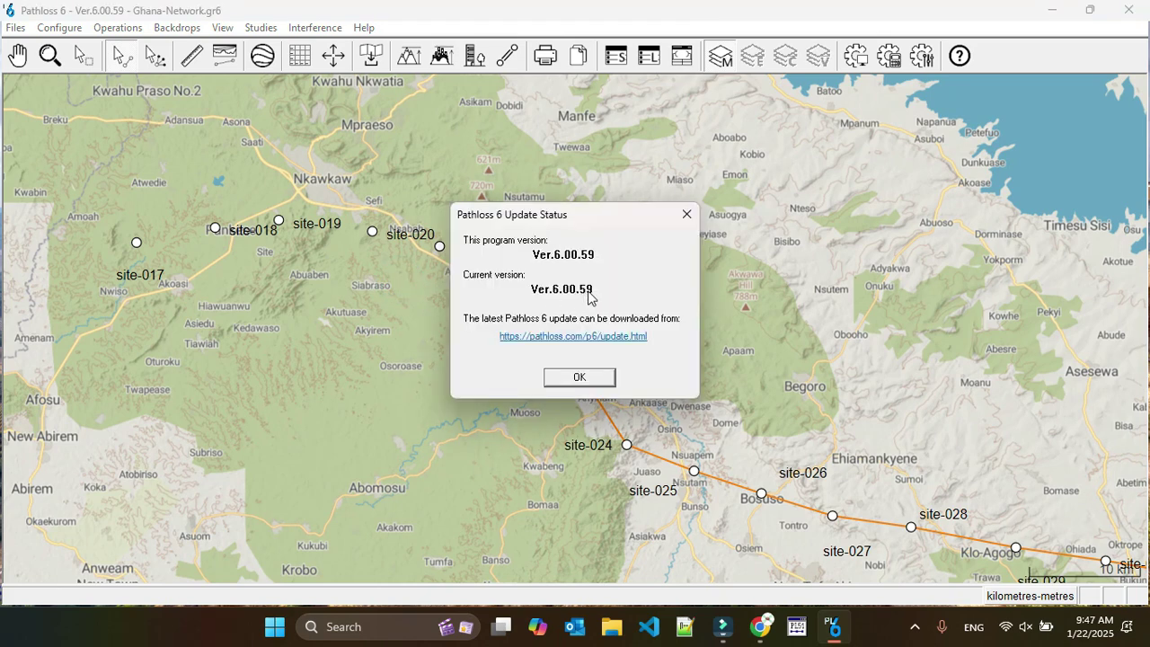
left_click(686, 215)
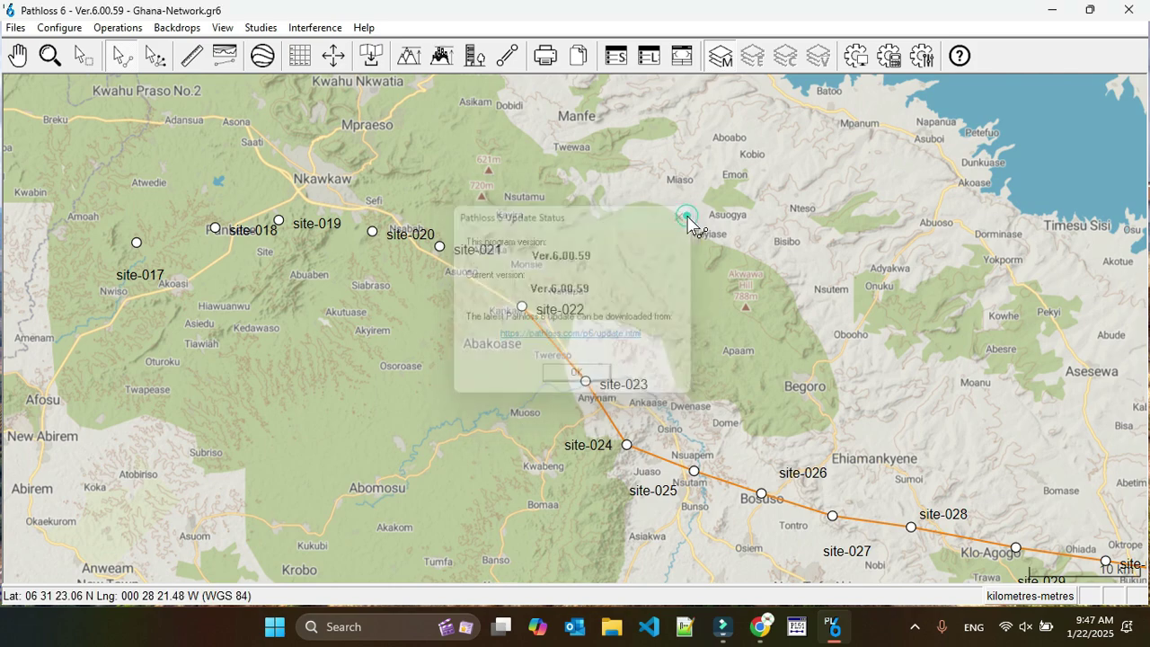
Step: Verify the network's link file associations, reviewing the full paths of all filenames and then only the inaccessible ones
left_click(15, 27)
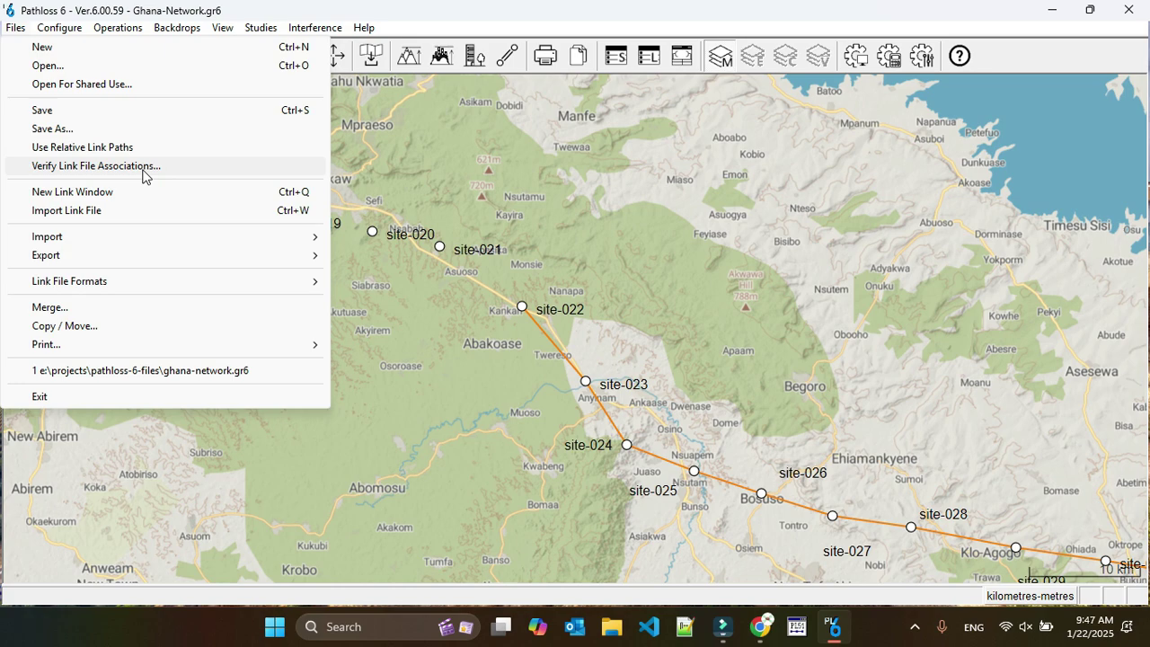
left_click(101, 167)
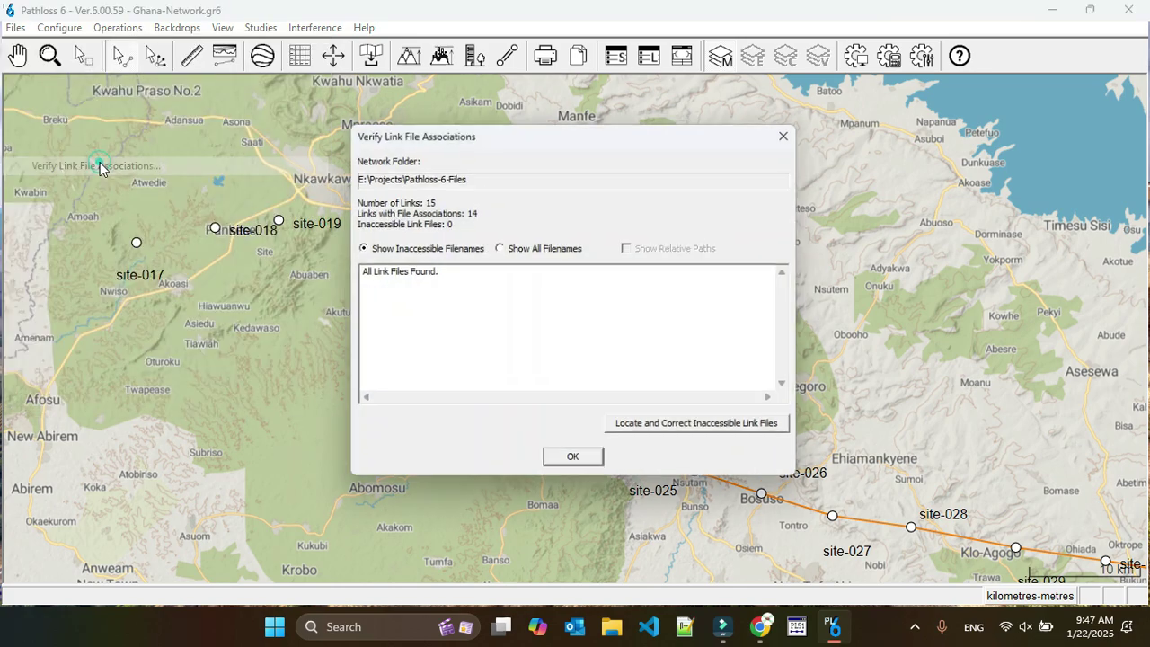
left_click_drag(552, 134, 540, 135)
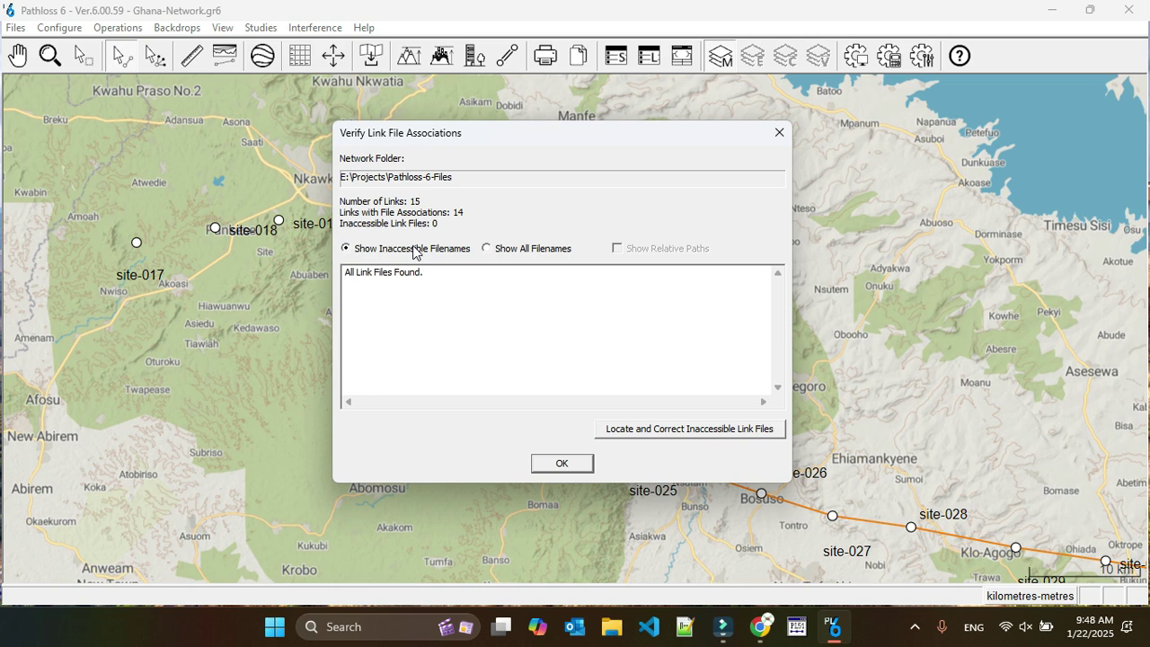
left_click(489, 254)
scroll(522, 321, "down", 3)
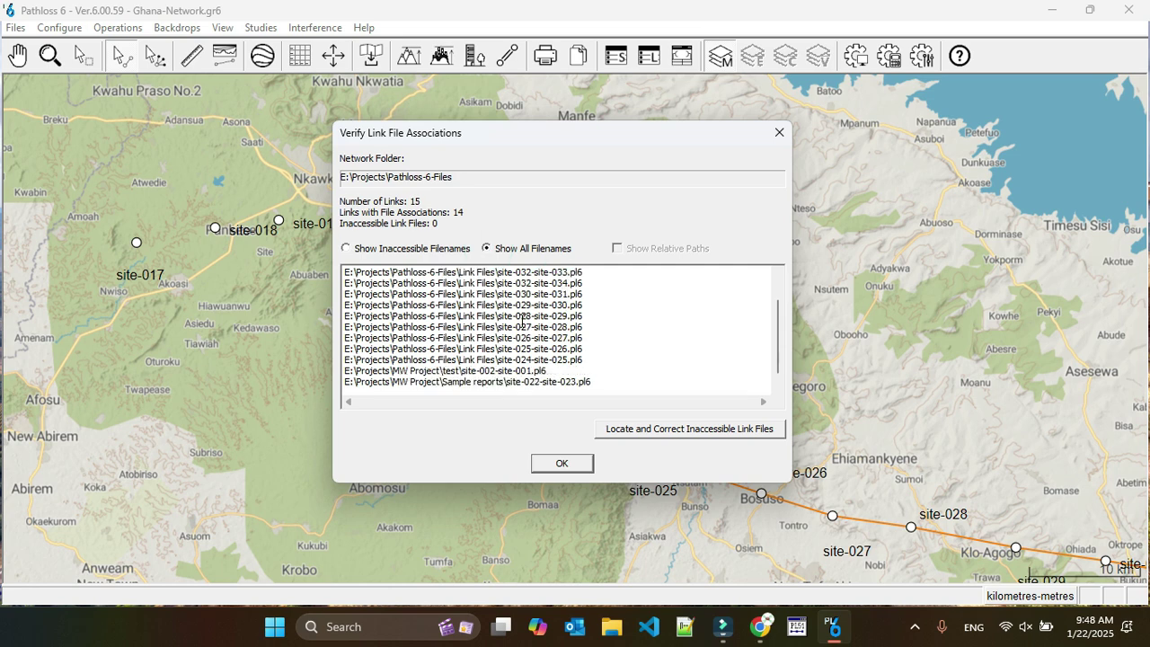
scroll(522, 321, "up", 1)
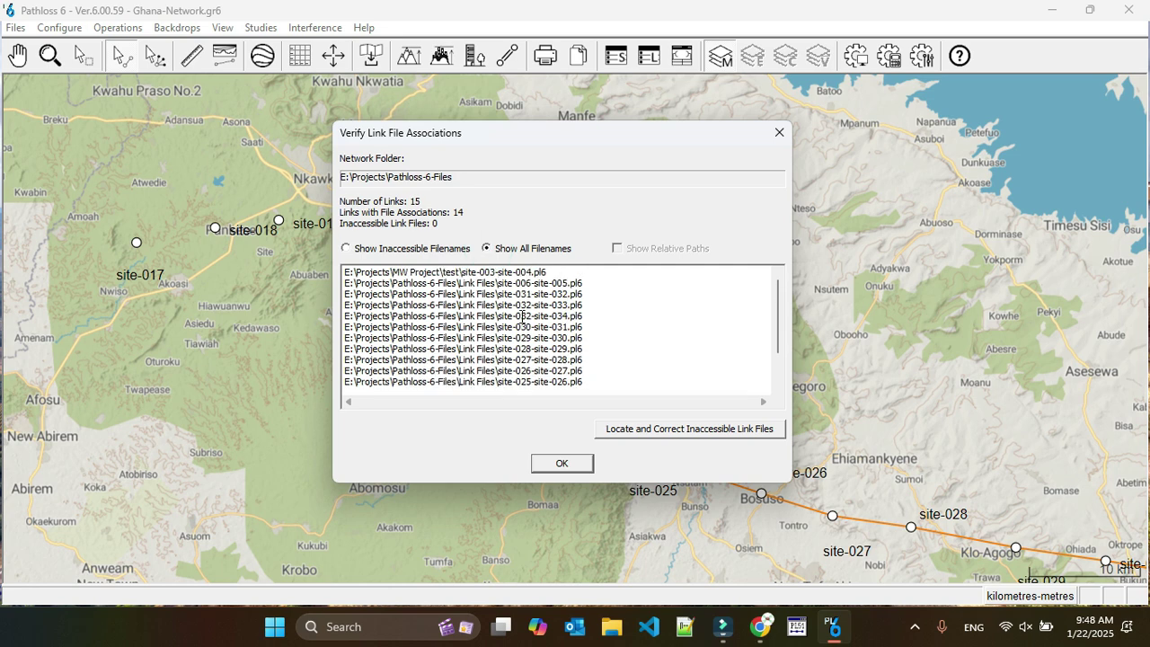
scroll(510, 332, "down", 1)
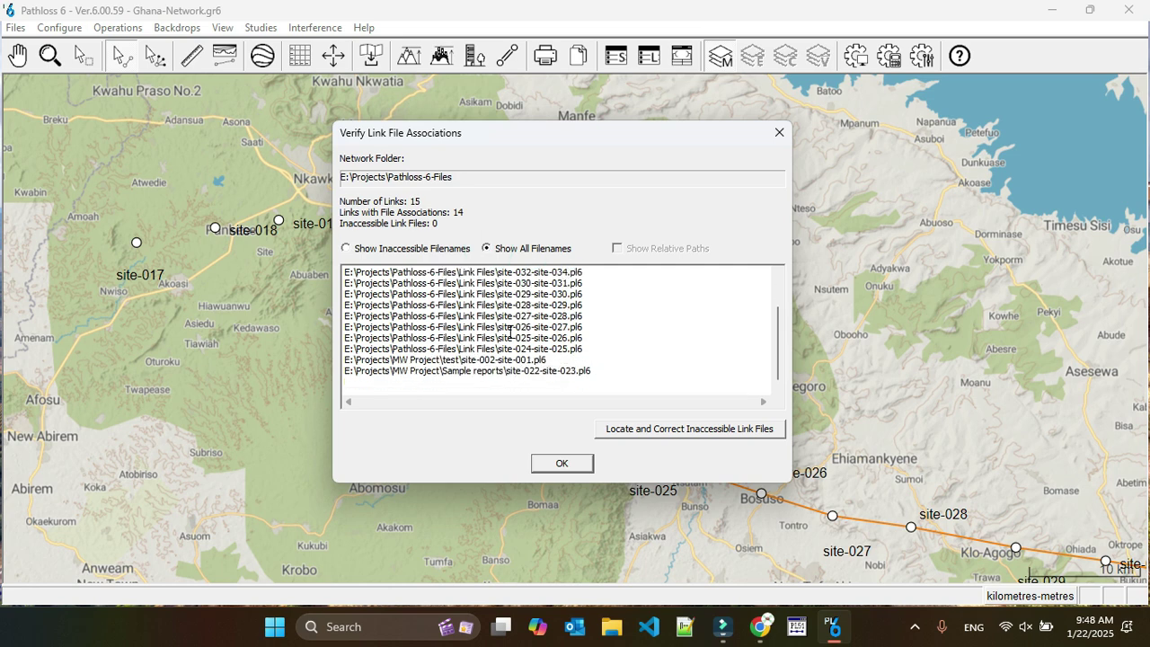
scroll(503, 339, "up", 1)
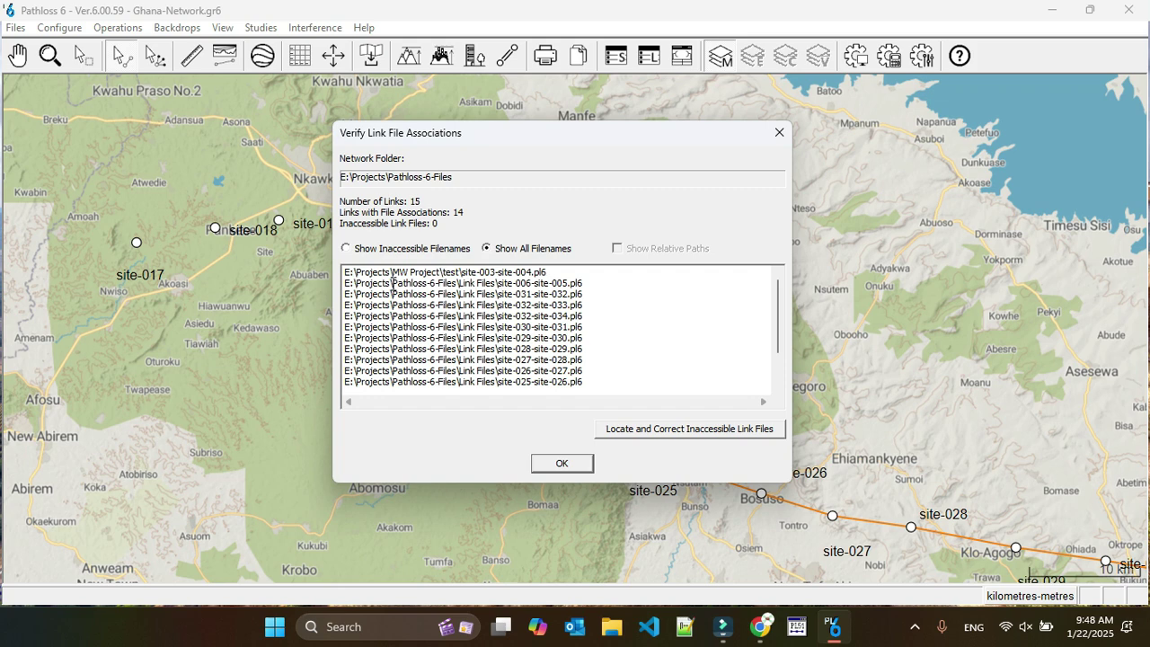
scroll(395, 290, "down", 1)
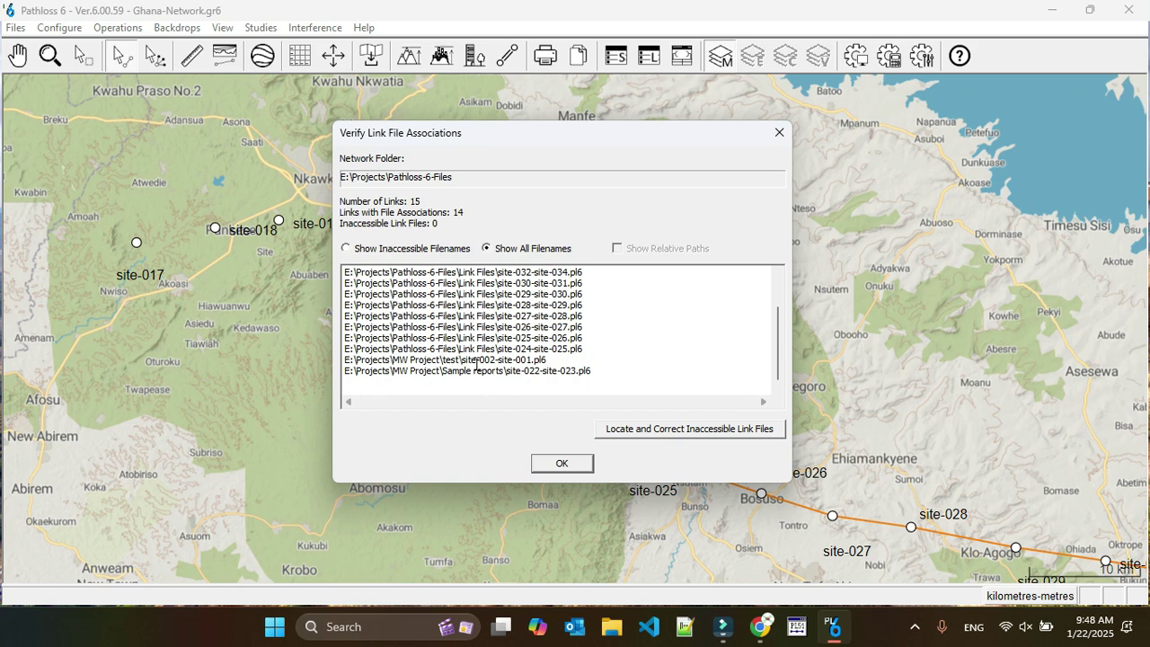
scroll(487, 349, "up", 1)
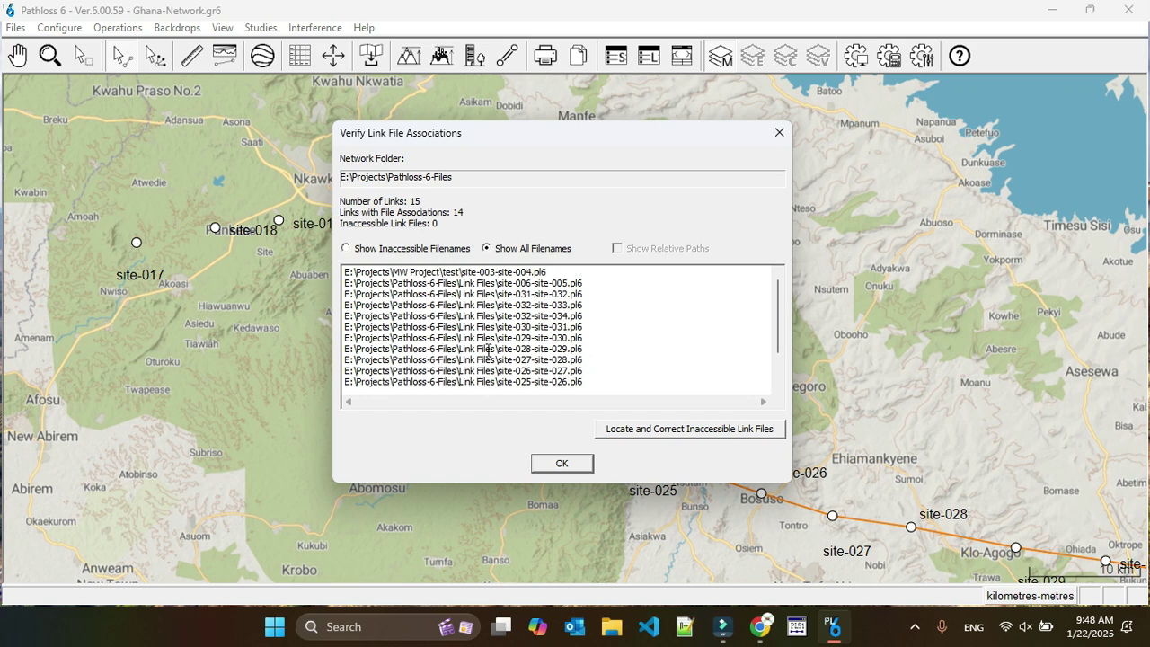
scroll(442, 350, "down", 1)
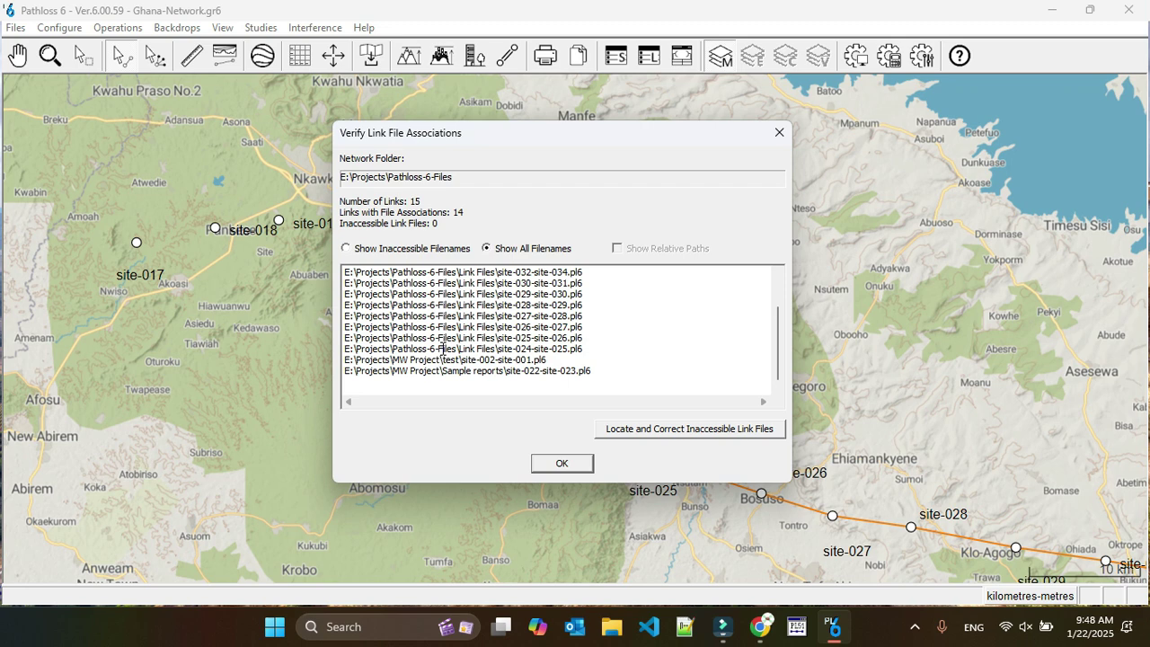
left_click(358, 250)
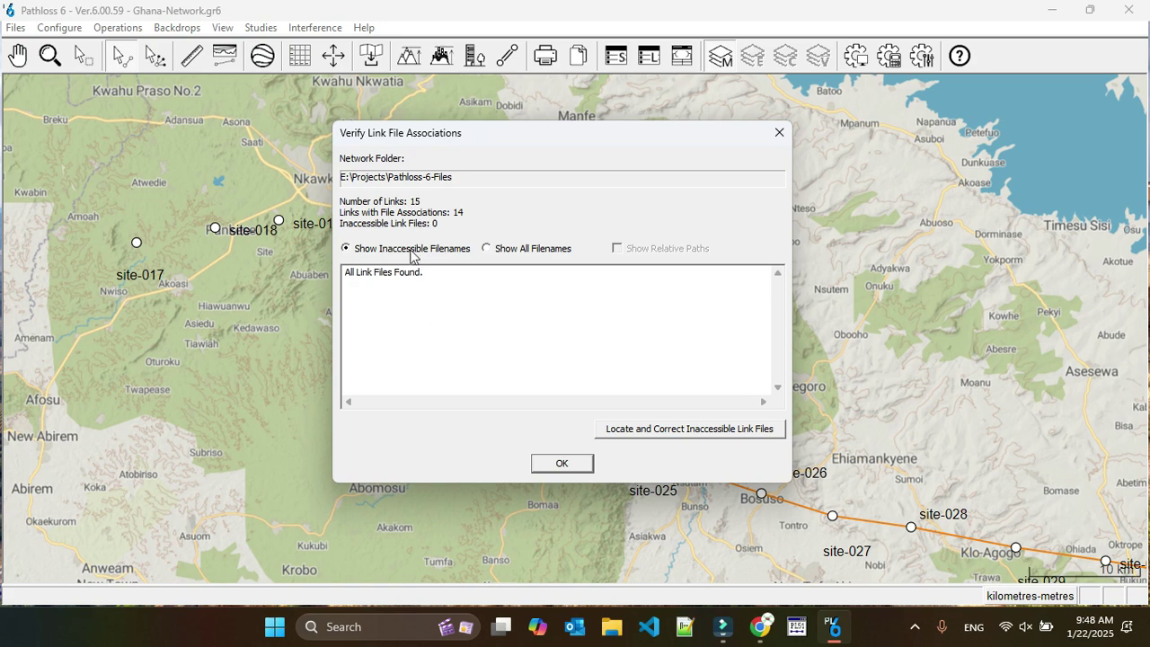
left_click(561, 464)
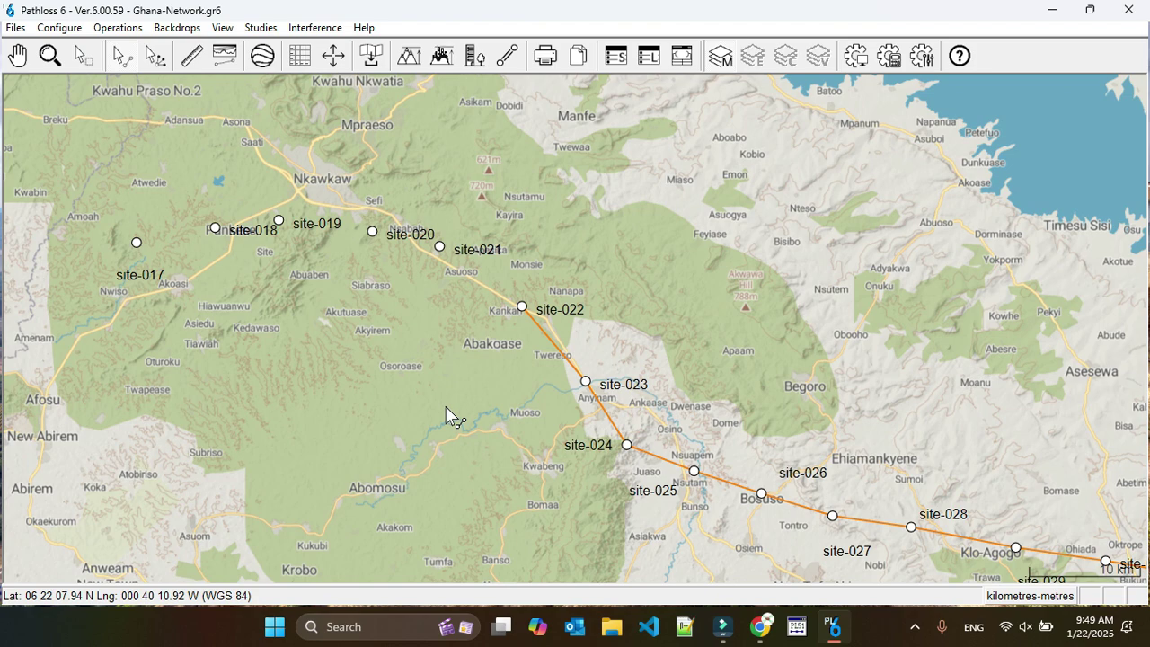
Step: Reopen the link file association check and list all filenames with their absolute paths, then close it
left_click(16, 27)
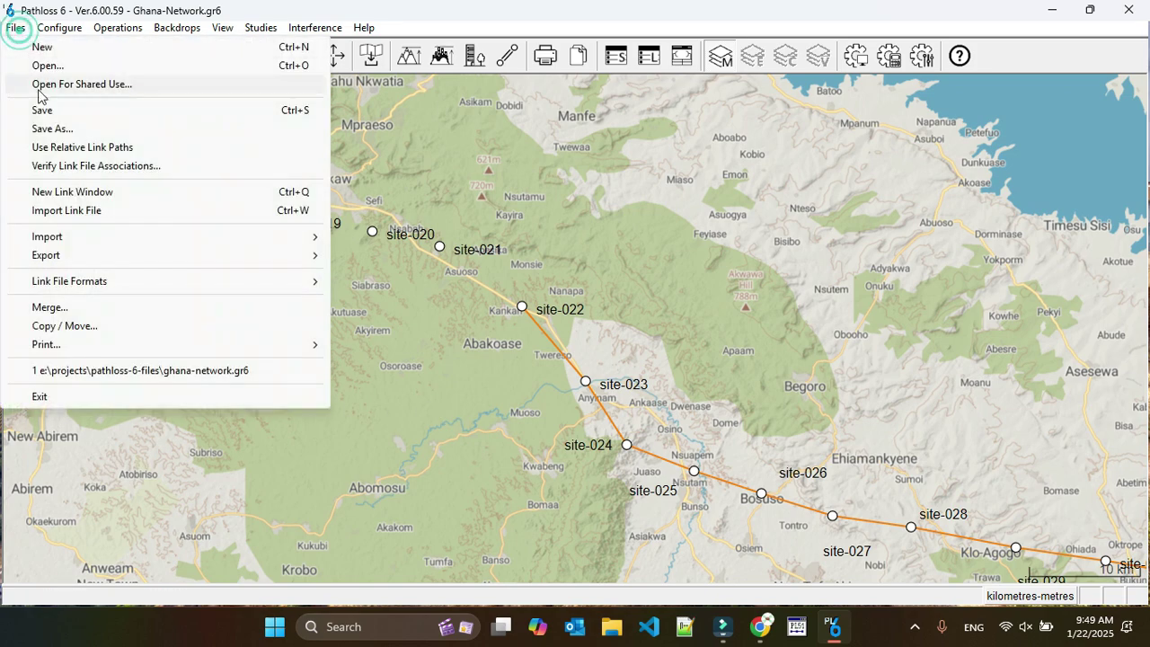
left_click(108, 166)
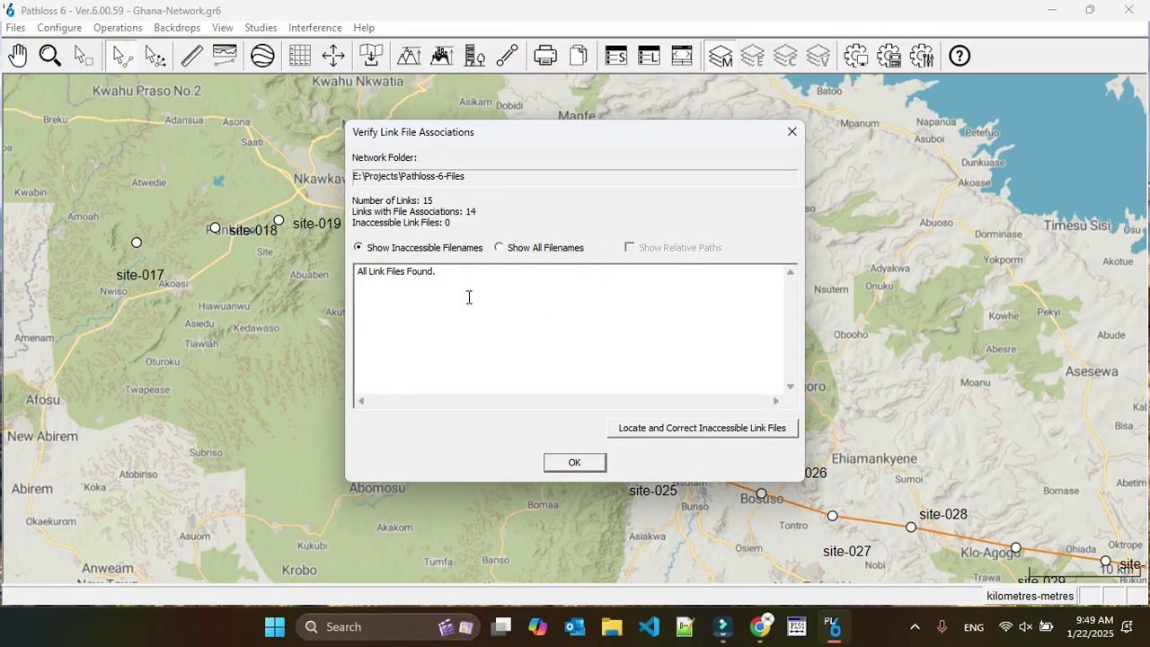
left_click(501, 248)
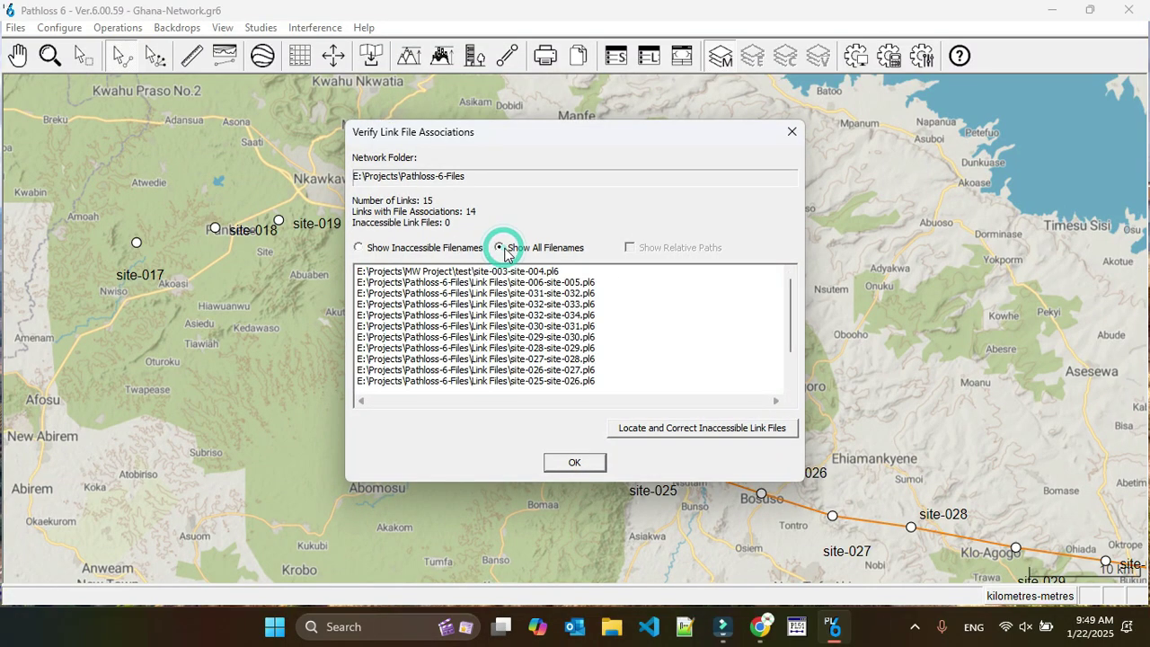
left_click(577, 463)
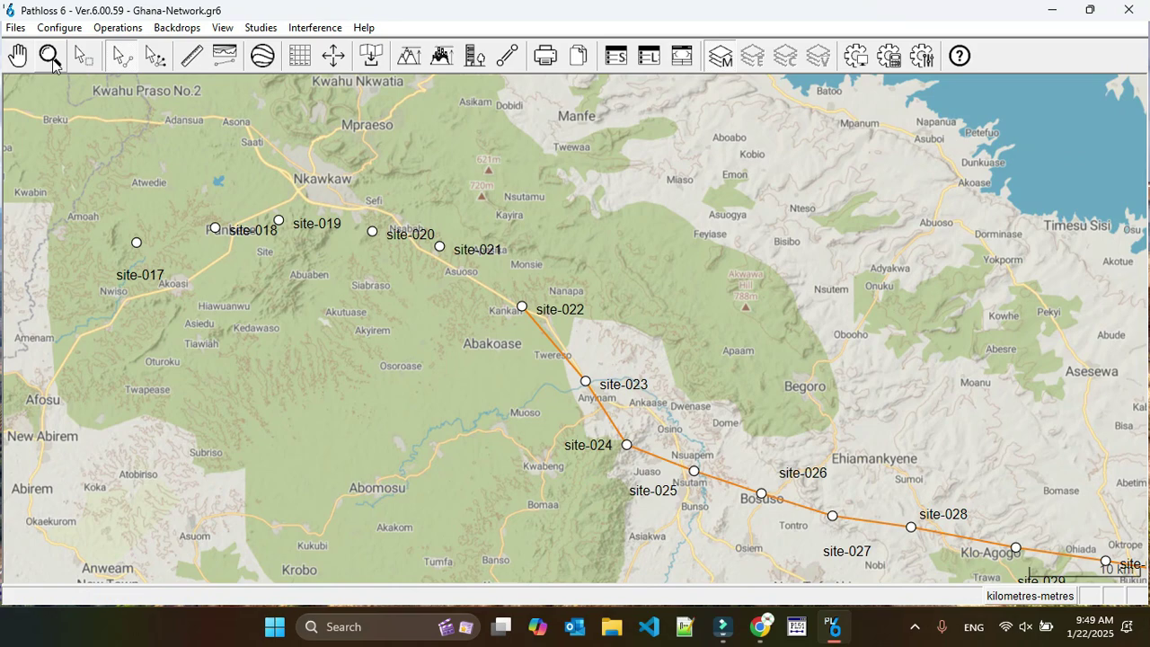
Step: Turn on relative link paths so the network's link file associations are saved relative to the network file
left_click(15, 27)
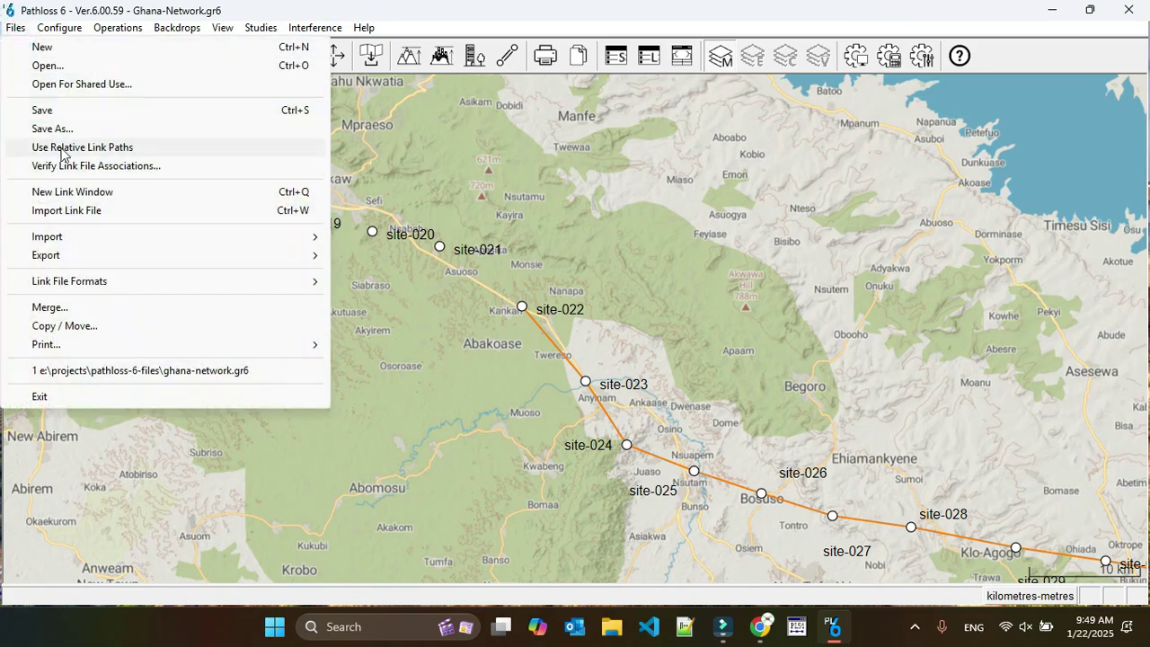
left_click(98, 153)
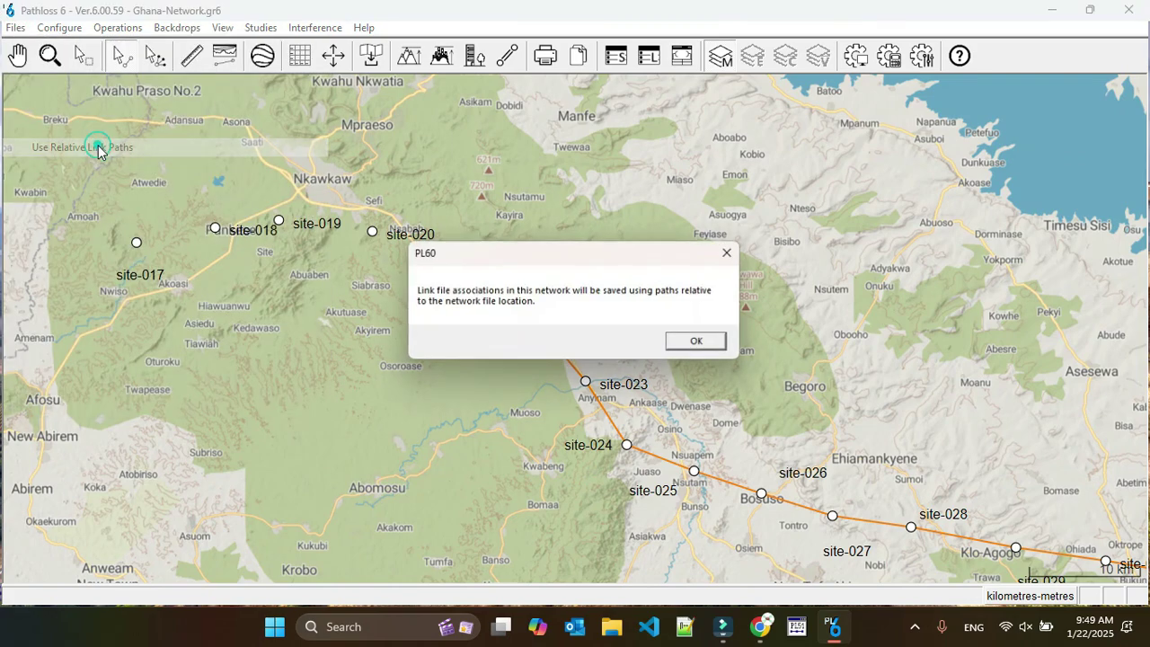
left_click(700, 343)
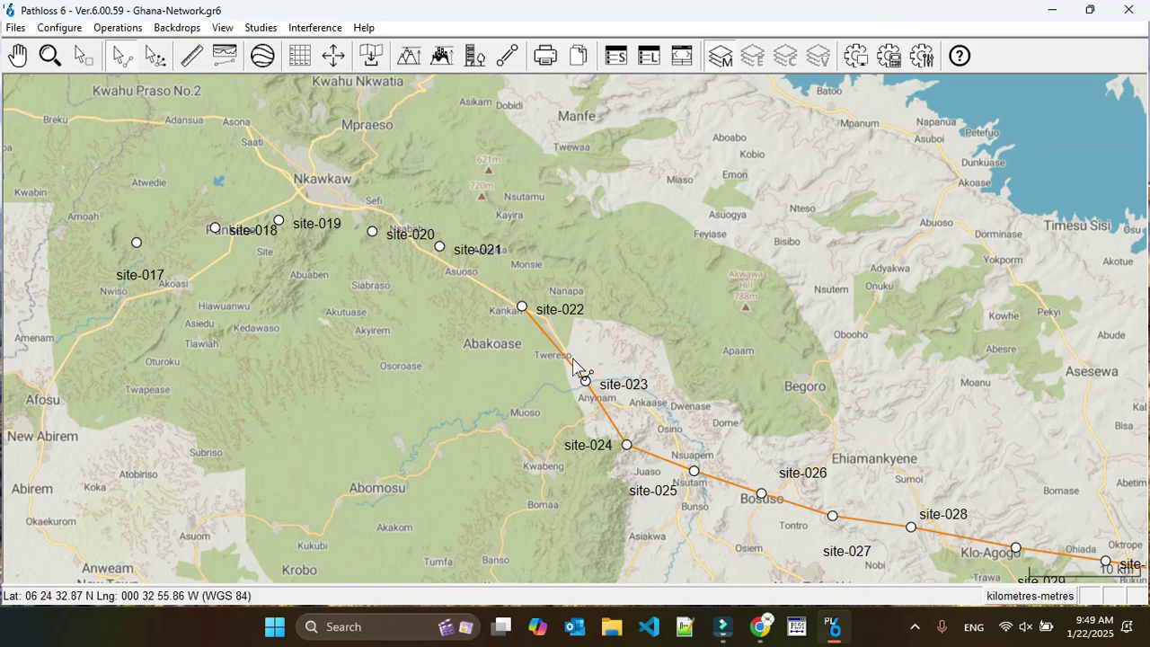
Step: Verify the link file associations with all filenames listed, comparing the relative paths with the absolute paths
left_click(16, 27)
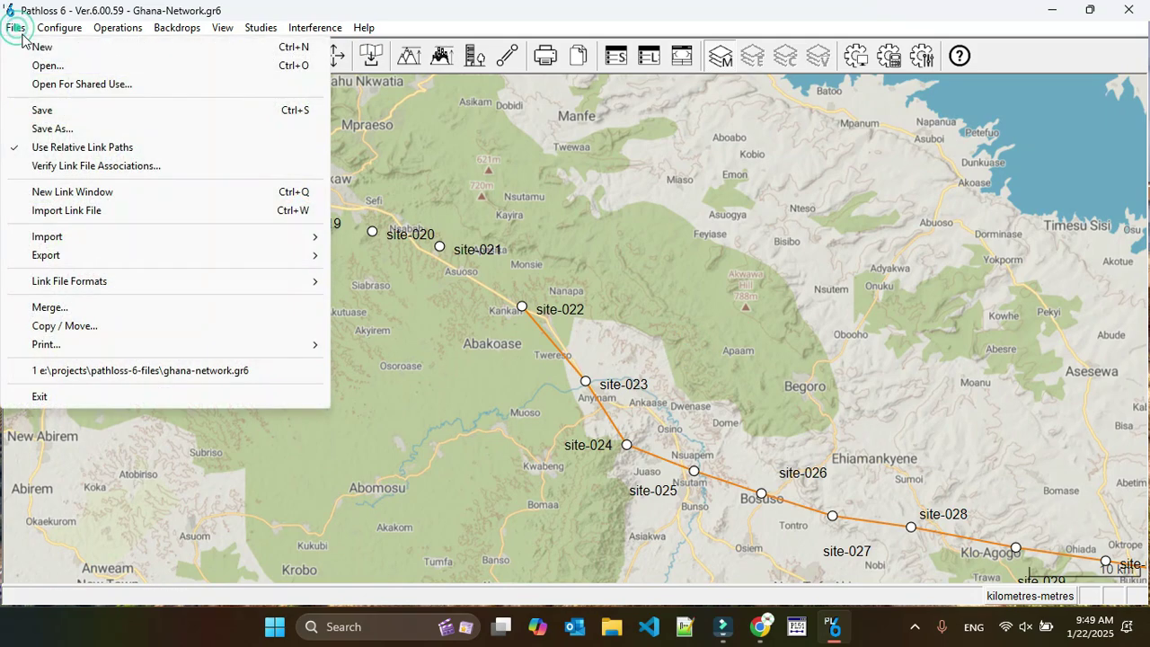
left_click(64, 168)
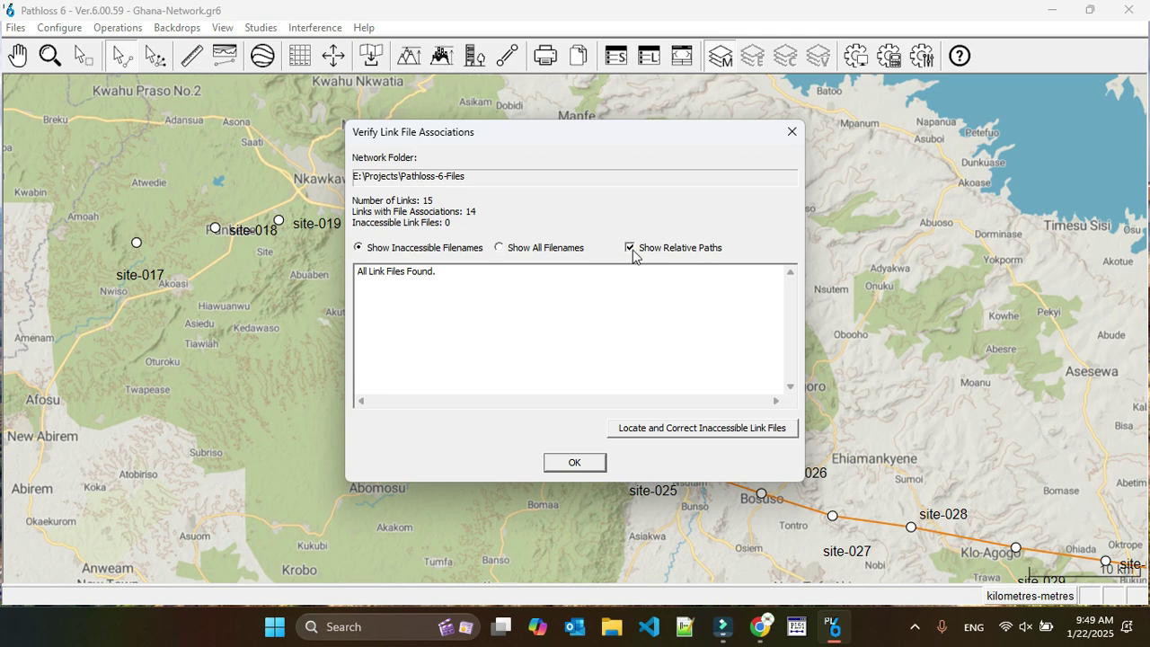
left_click(545, 251)
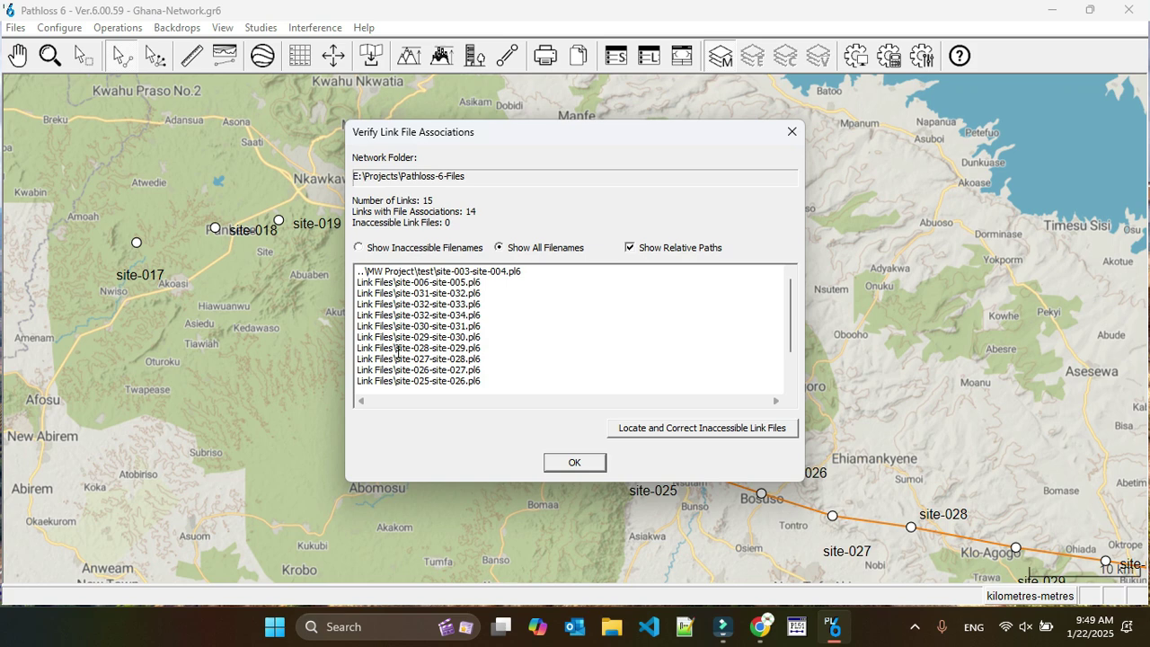
scroll(398, 351, "down", 2)
scroll(403, 348, "up", 1)
left_click(630, 248)
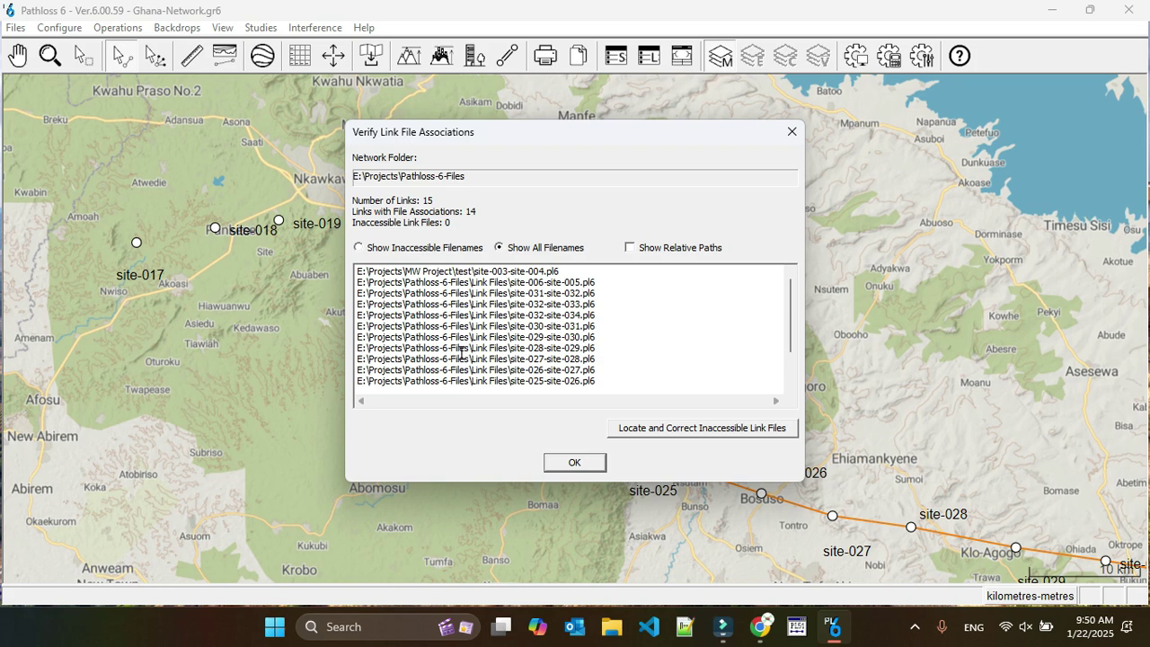
left_click(629, 247)
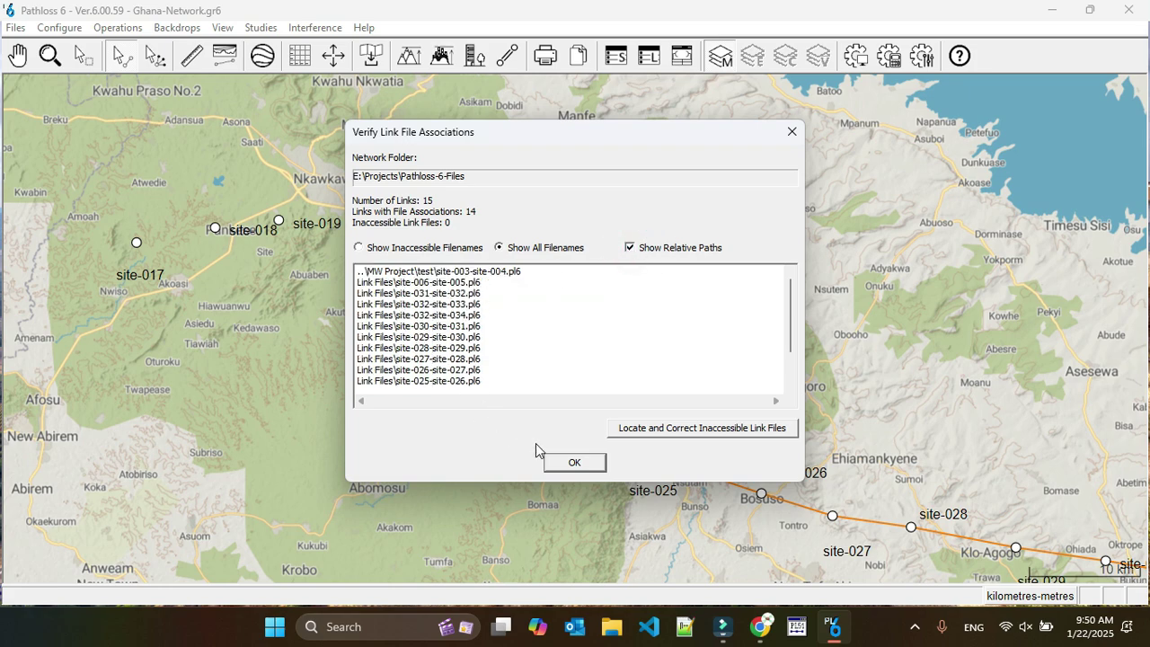
left_click(564, 462)
Step: Run the Locate and Correct Inaccessible Link Files operation from the link file association check
left_click(14, 28)
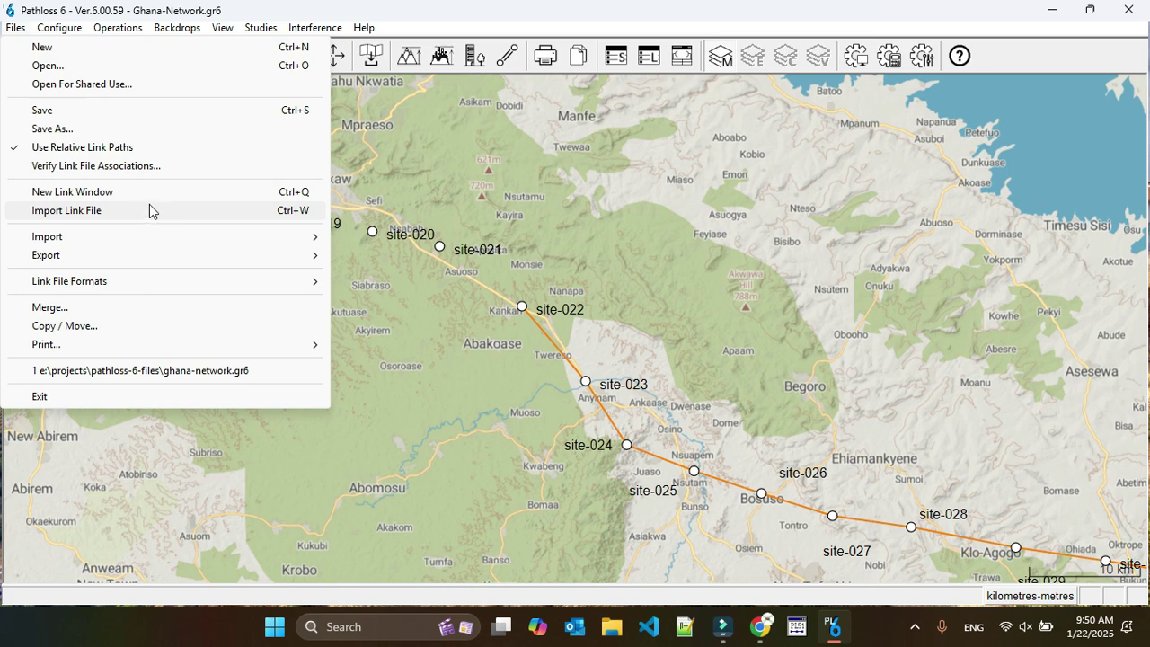
left_click(88, 166)
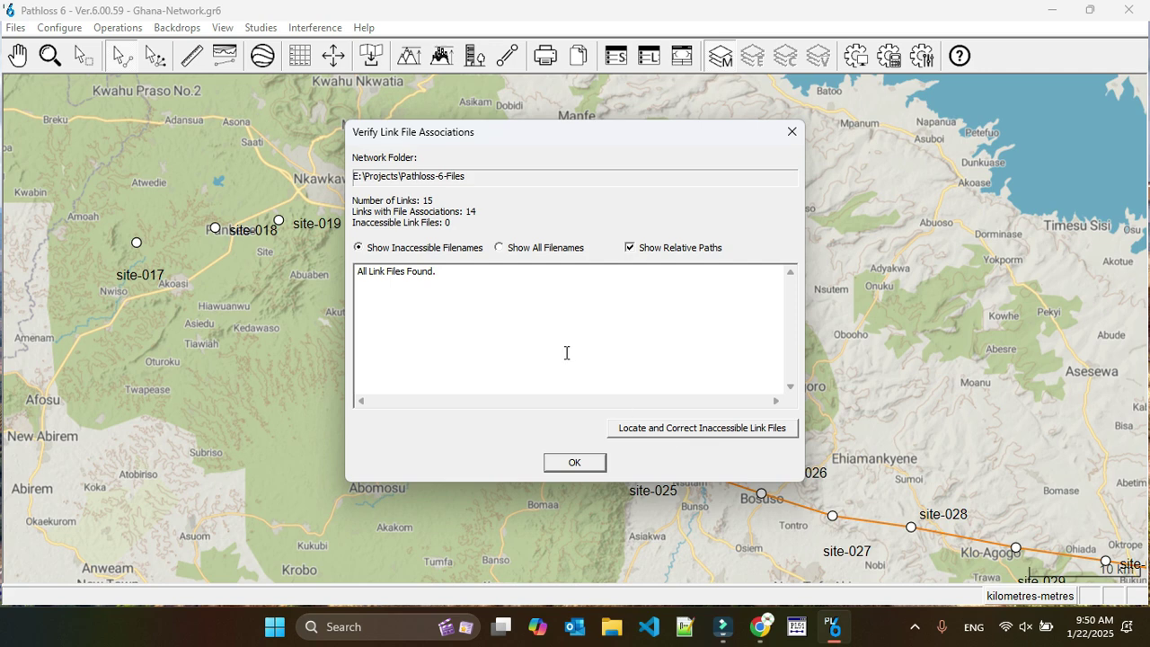
left_click(704, 430)
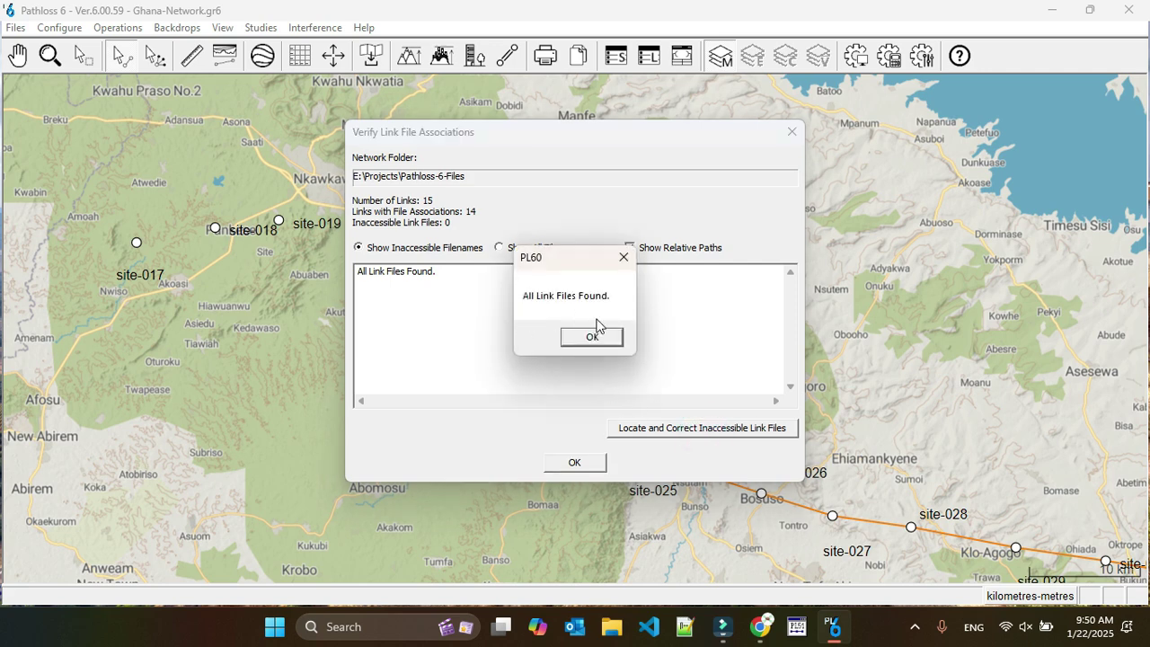